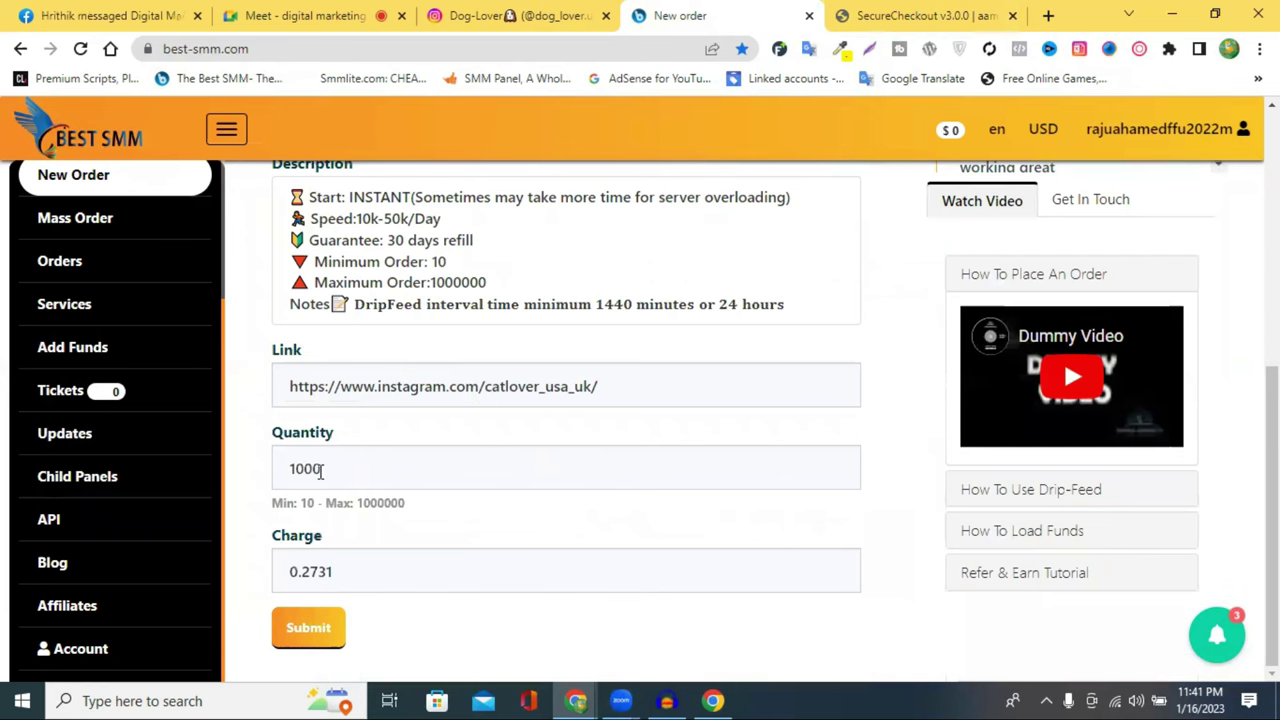
- Review the order quantity and the service description's speed, refill guarantee, minimum and maximum order, and drip-feed interval
{"action": "double_click", "coordinate": [297, 467]}
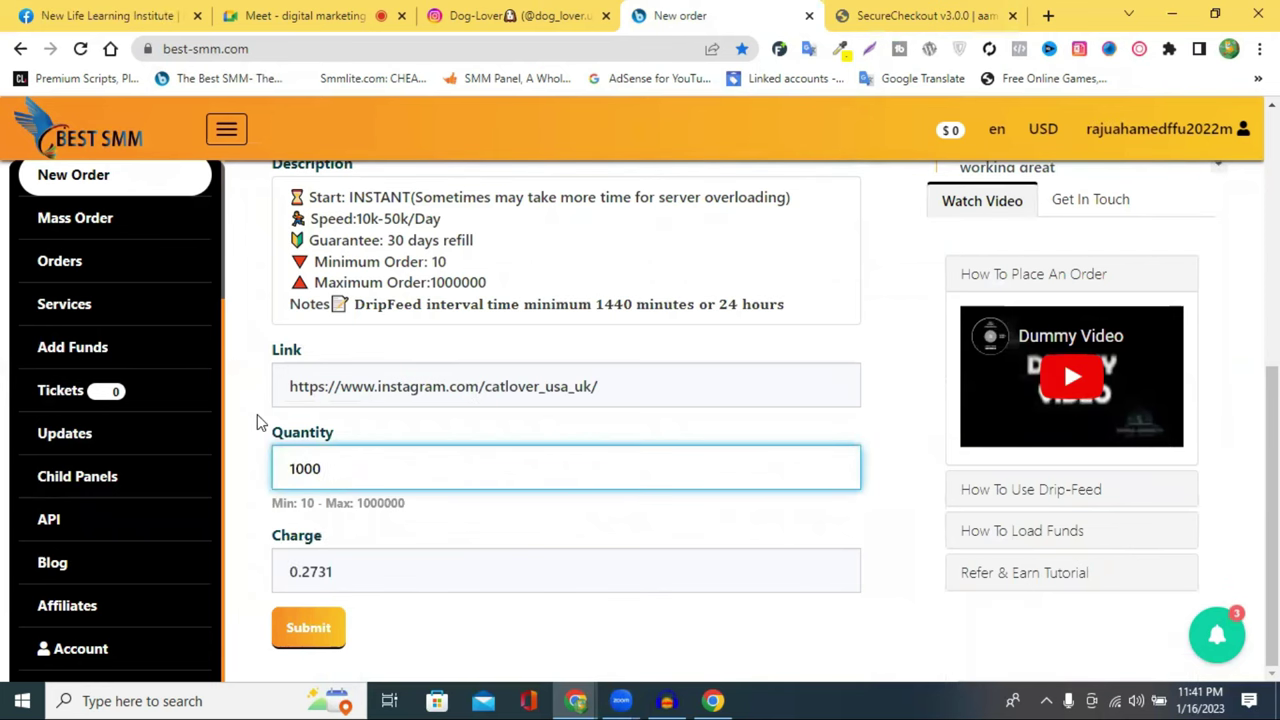
{"action": "scroll", "coordinate": [362, 446], "scroll_direction": "up", "scroll_amount": 3}
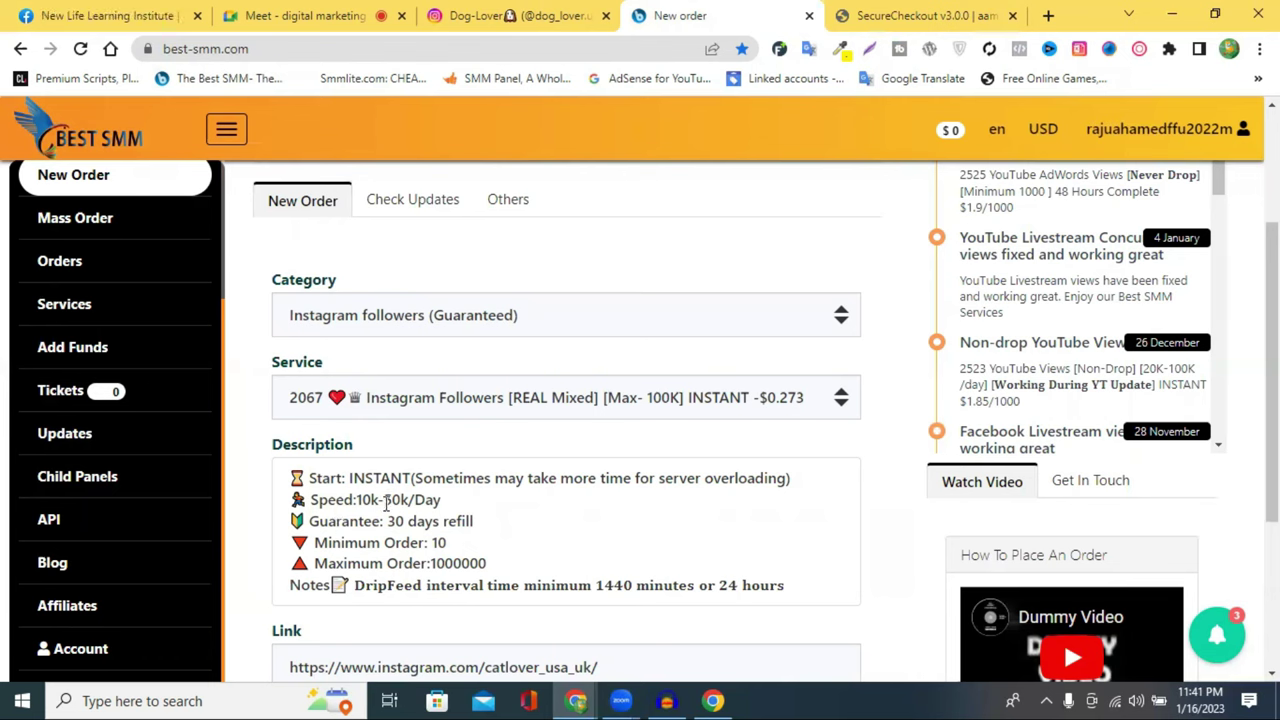
{"action": "left_click_drag", "start_coordinate": [344, 499], "coordinate": [441, 499]}
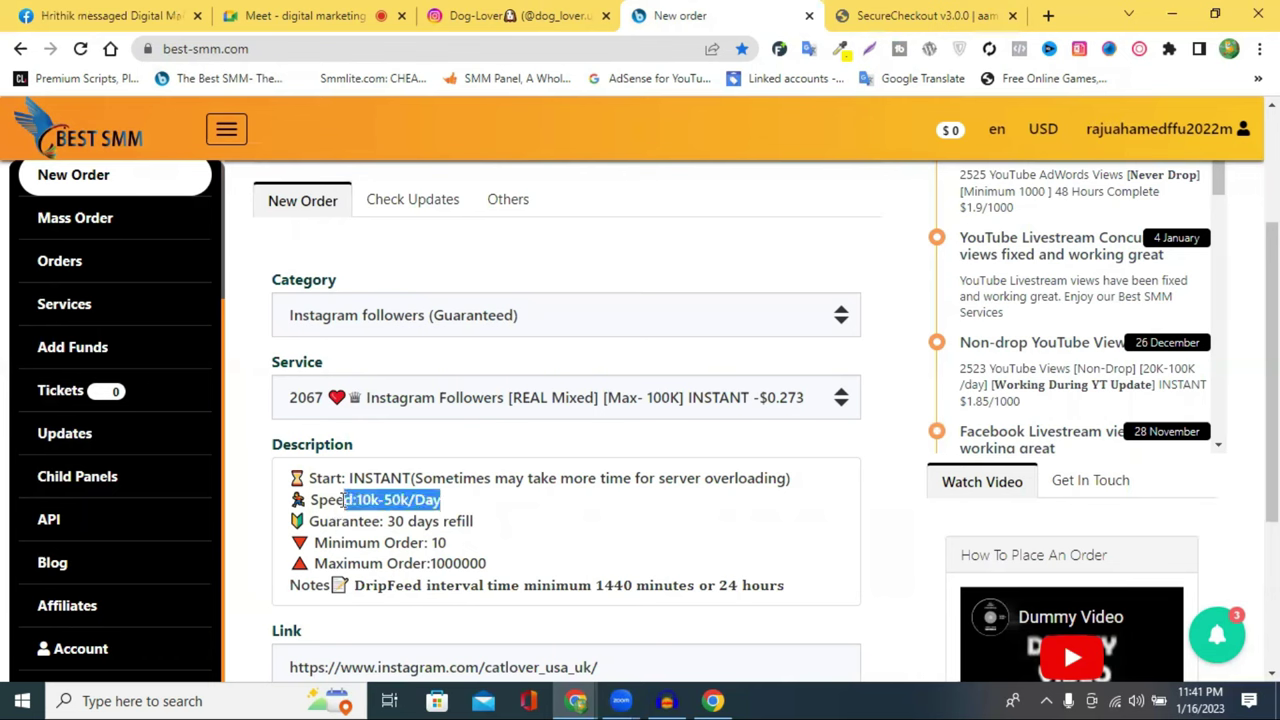
{"action": "left_click", "coordinate": [410, 538]}
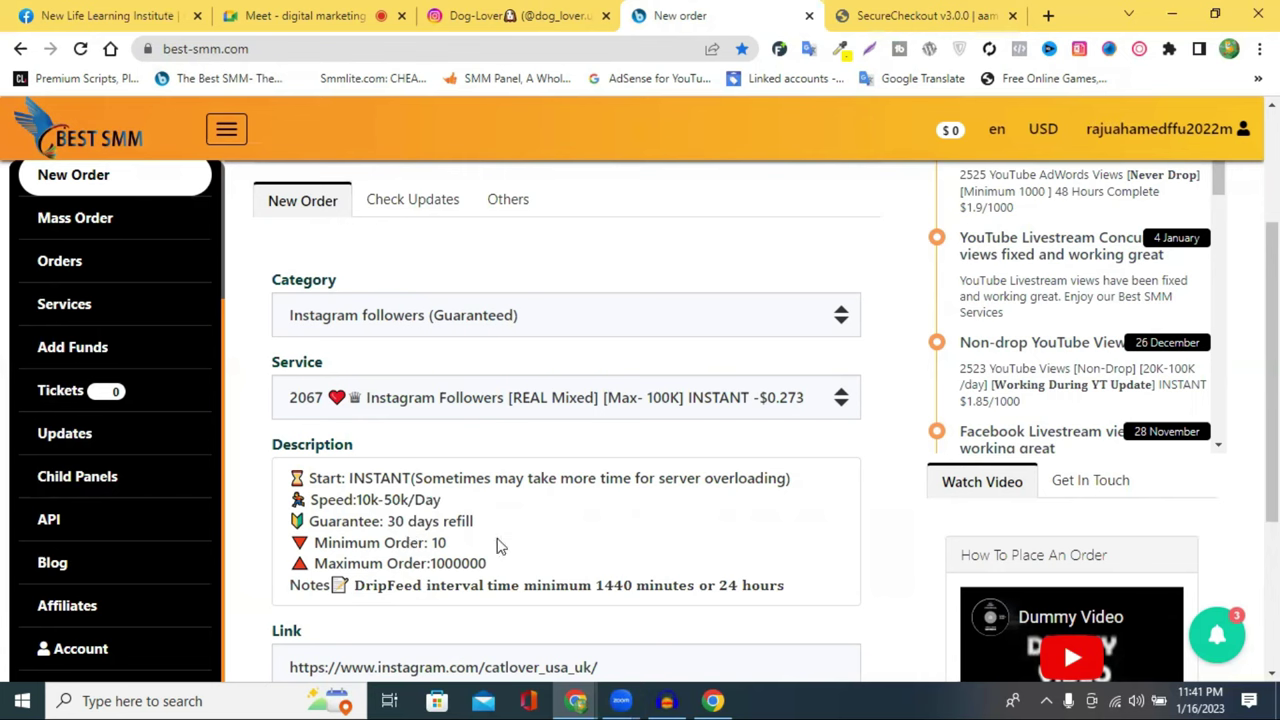
{"action": "left_click_drag", "start_coordinate": [336, 521], "coordinate": [492, 529]}
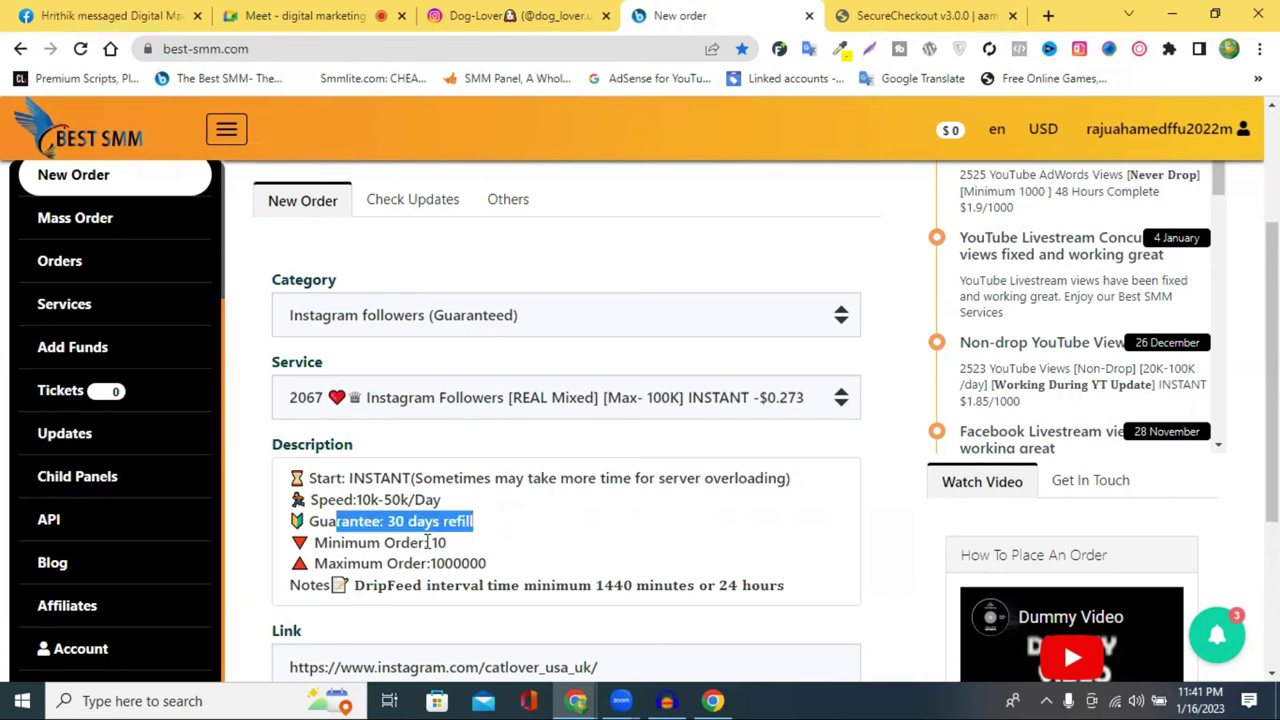
{"action": "left_click_drag", "start_coordinate": [447, 542], "coordinate": [432, 542]}
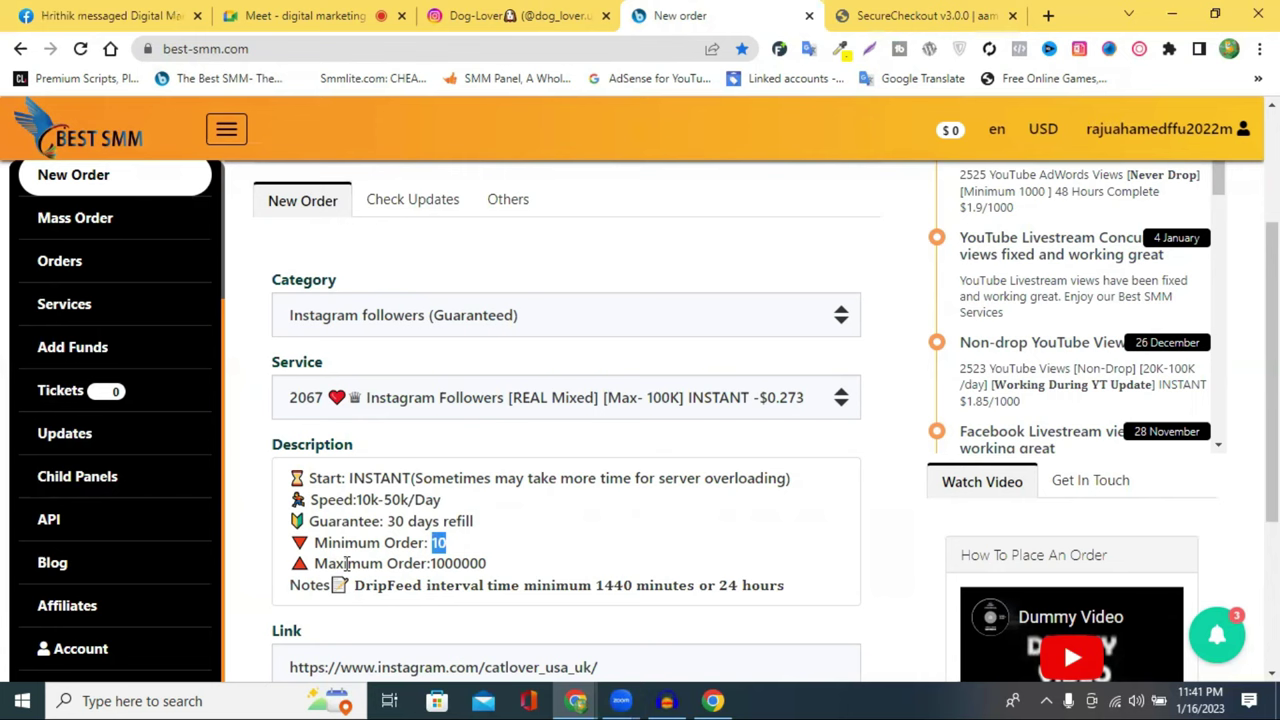
{"action": "left_click_drag", "start_coordinate": [488, 563], "coordinate": [423, 563]}
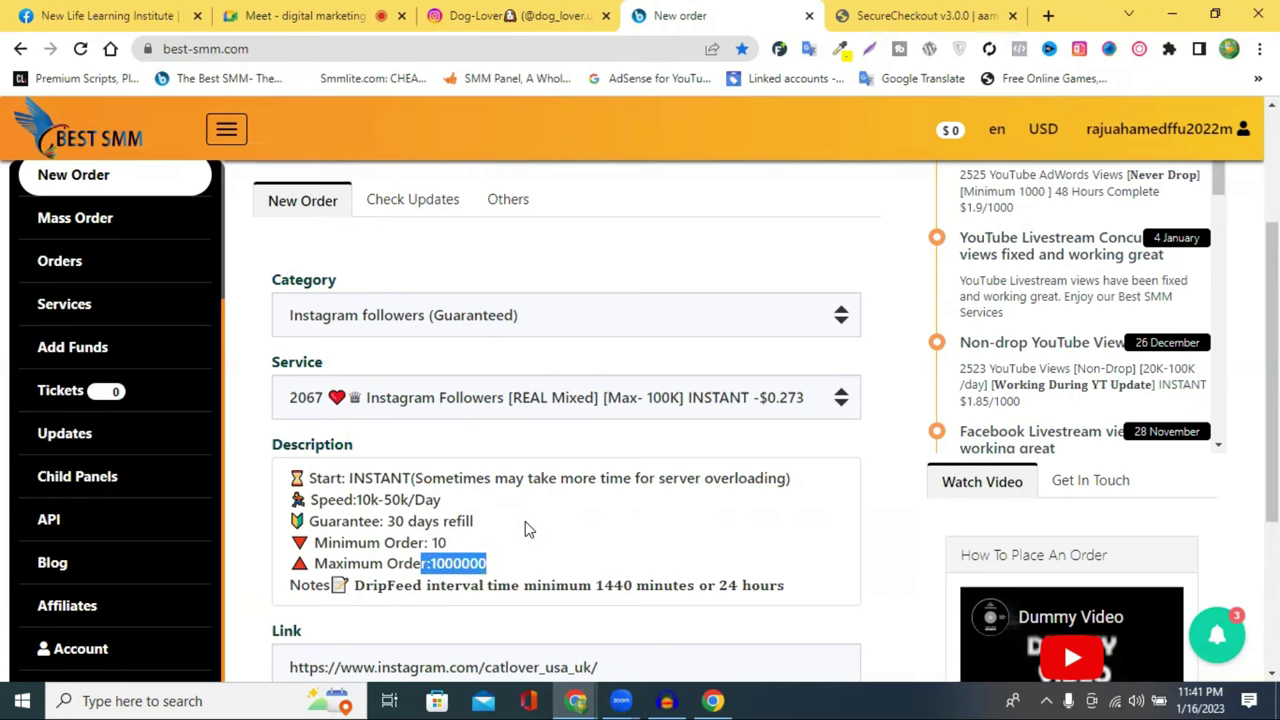
{"action": "scroll", "coordinate": [323, 514], "scroll_direction": "down", "scroll_amount": 1}
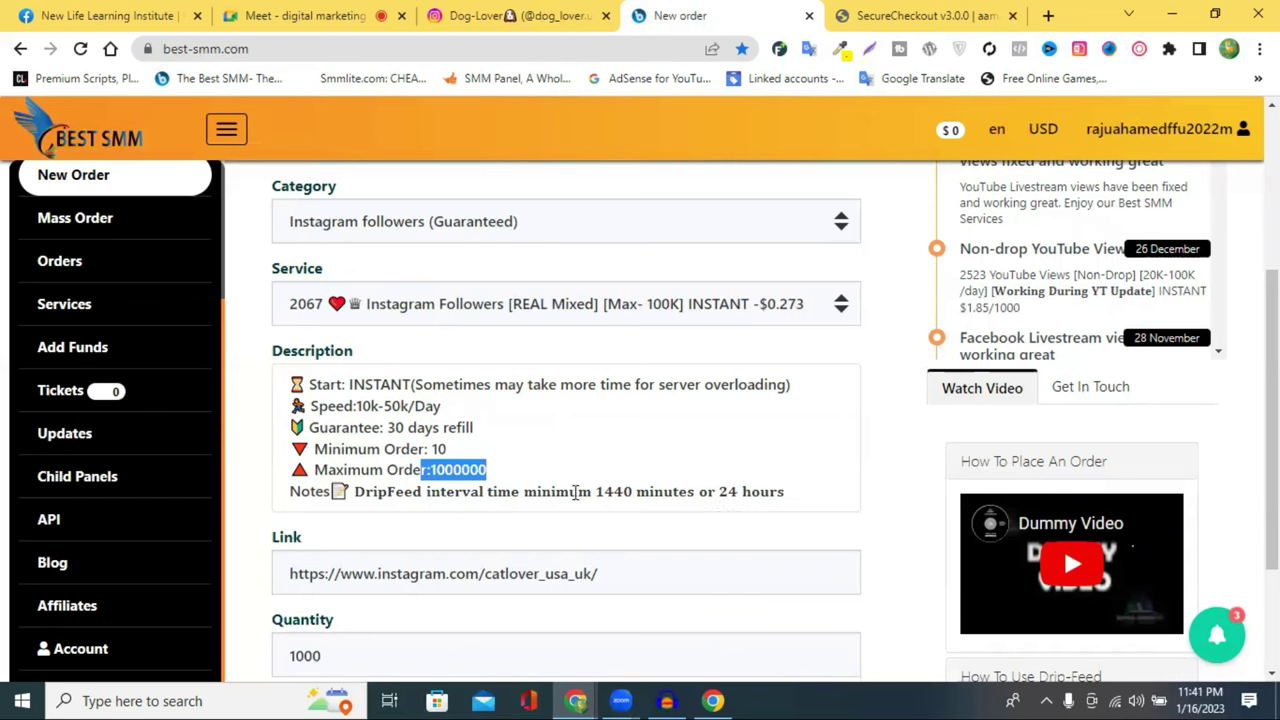
{"action": "left_click_drag", "start_coordinate": [594, 492], "coordinate": [794, 506]}
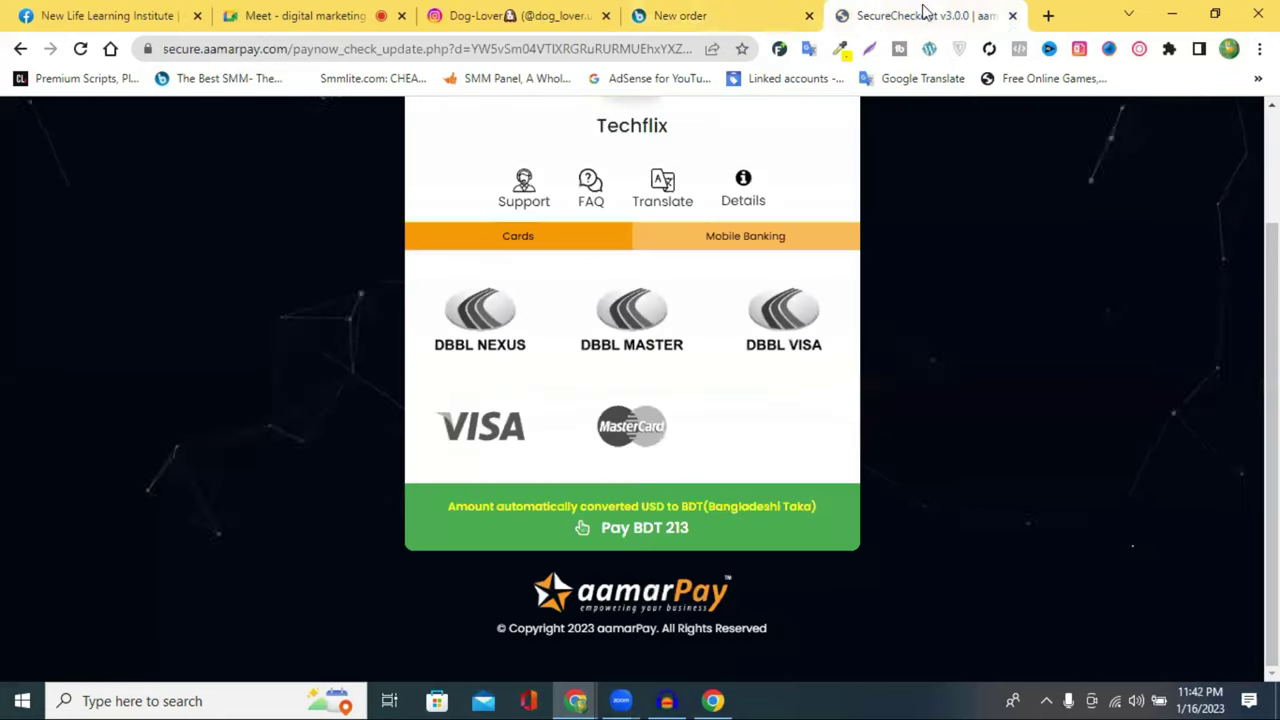
- Close the aamarPay checkout page, open fiverr99.com in its place, and sign in with the saved credentials
{"action": "left_click", "coordinate": [912, 14]}
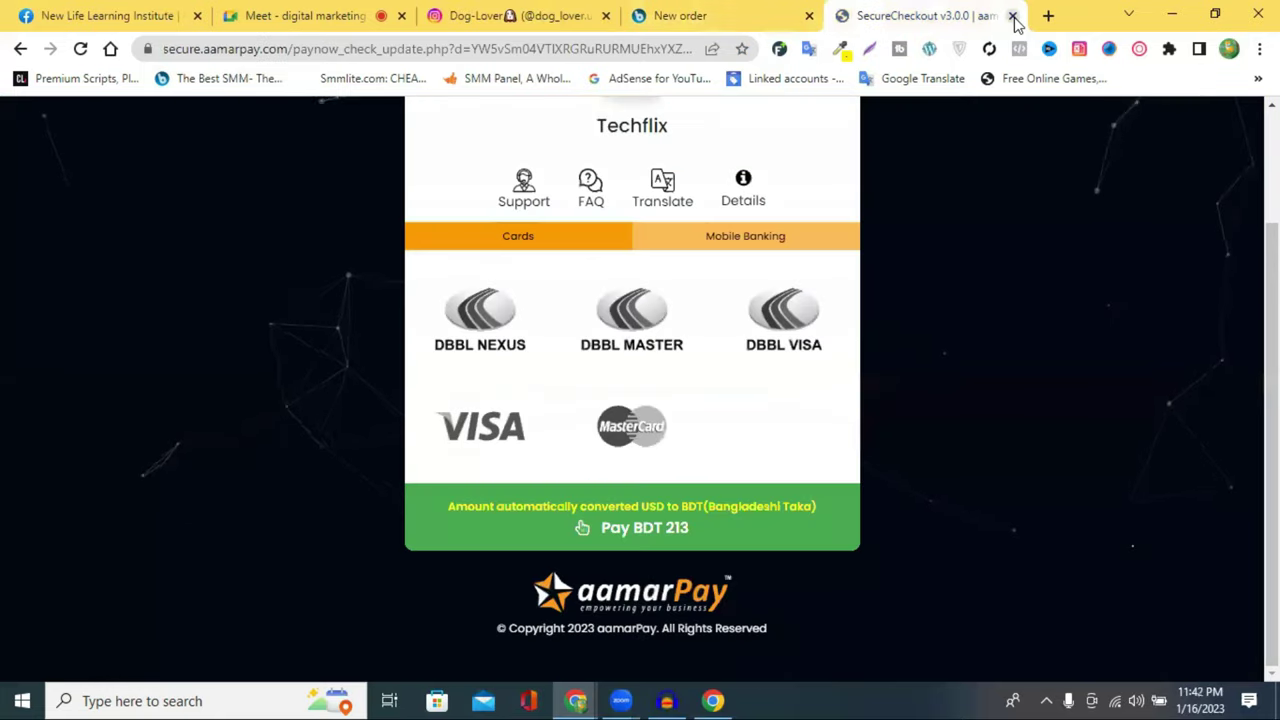
{"action": "left_click", "coordinate": [1012, 16]}
{"action": "left_click", "coordinate": [923, 17]}
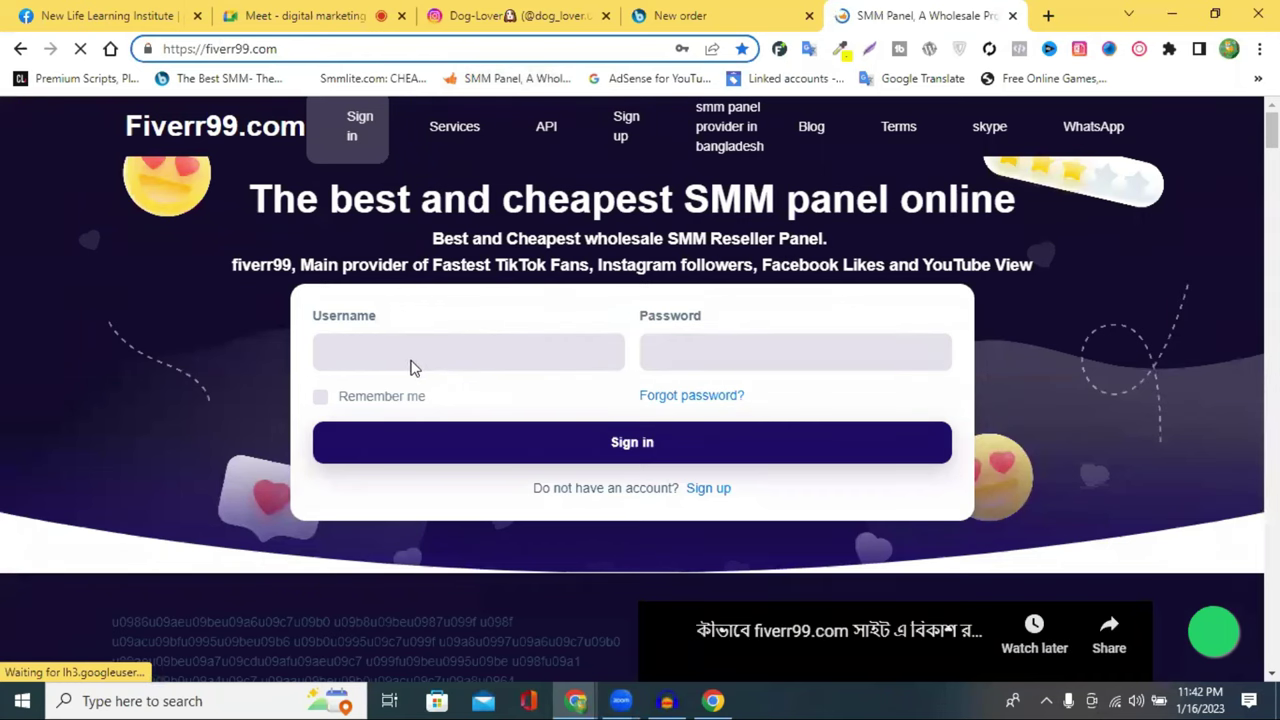
{"action": "scroll", "coordinate": [409, 366], "scroll_direction": "down", "scroll_amount": 2}
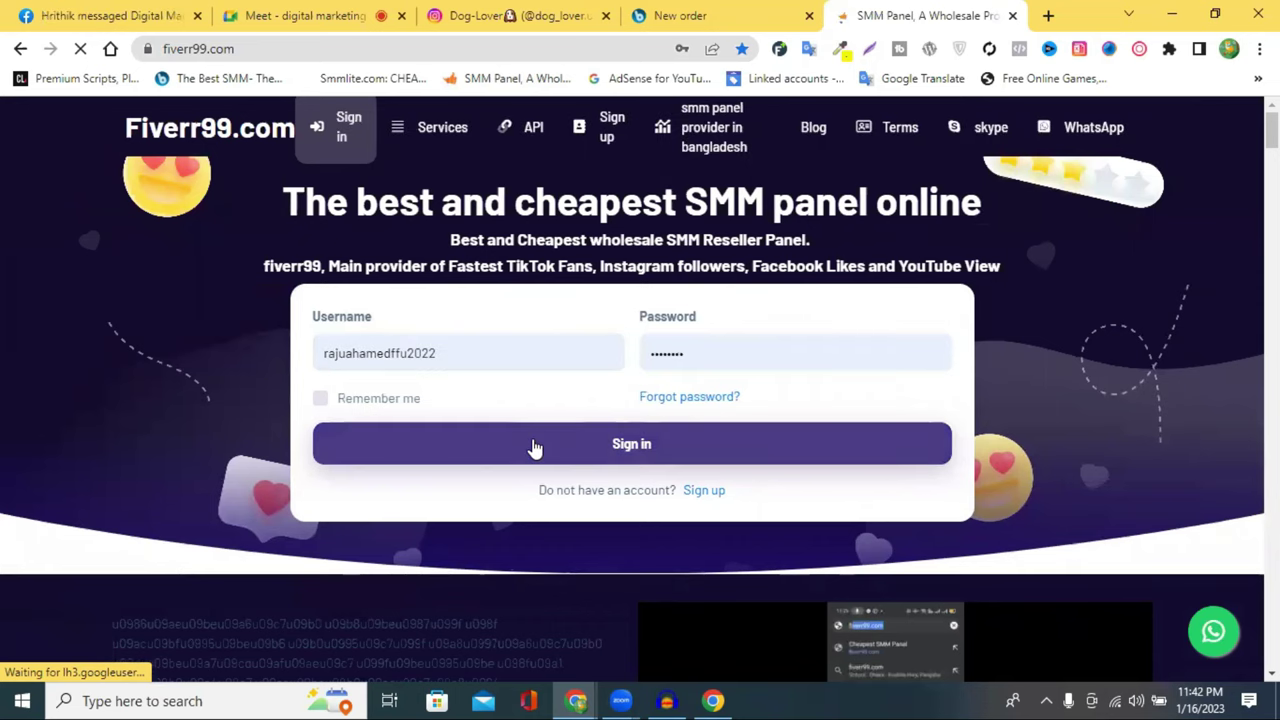
{"action": "left_click", "coordinate": [534, 440]}
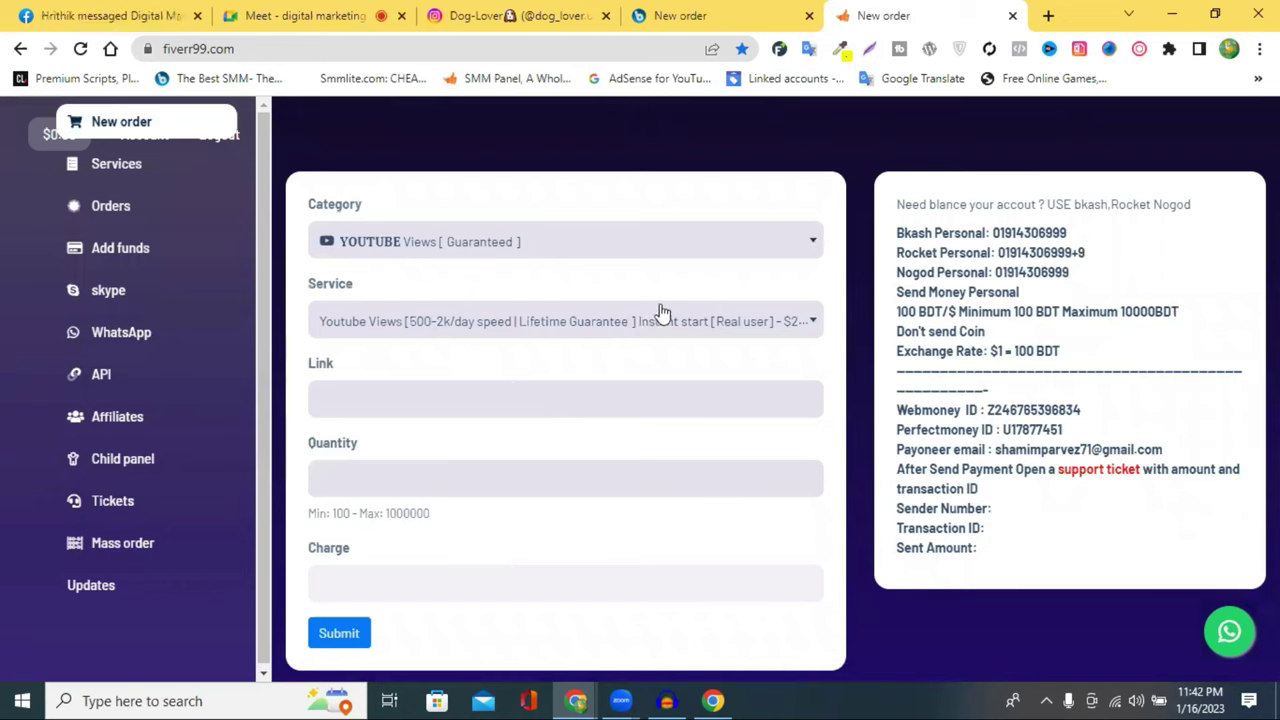
- Set the new order's category to Instagram Followers [ Guaranteed ]
{"action": "left_click", "coordinate": [533, 253]}
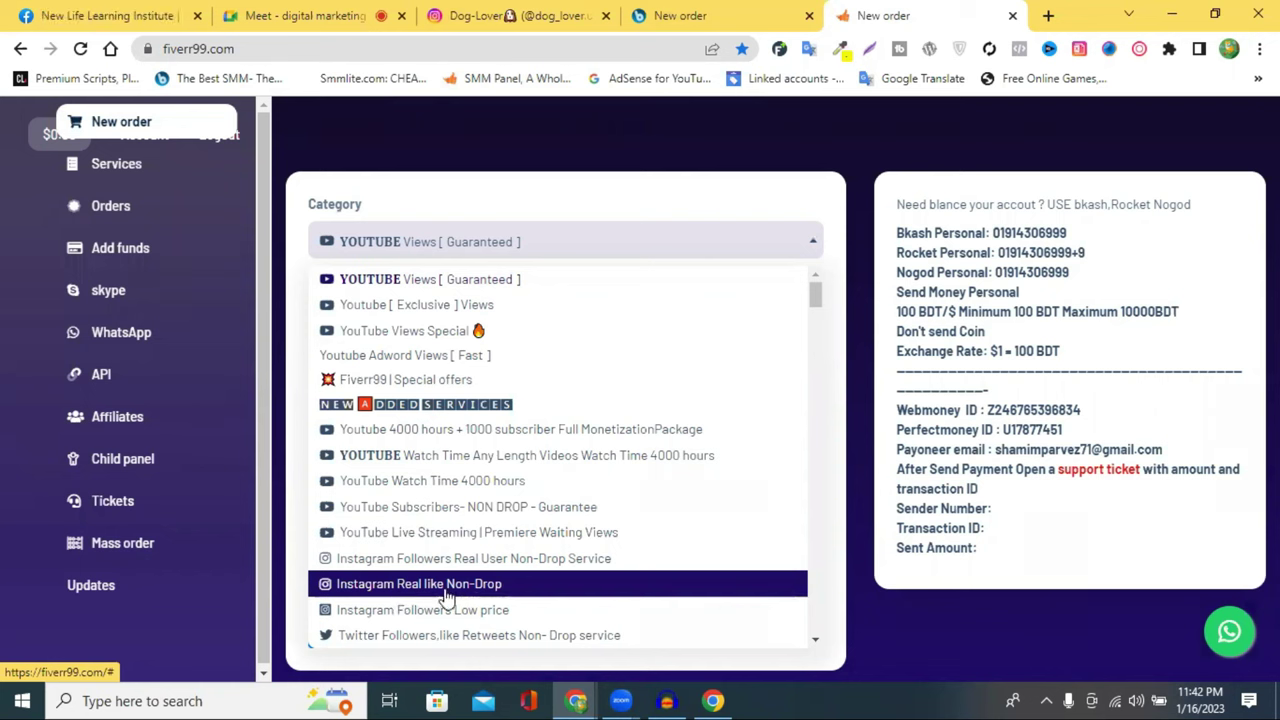
{"action": "scroll", "coordinate": [554, 488], "scroll_direction": "down", "scroll_amount": 1}
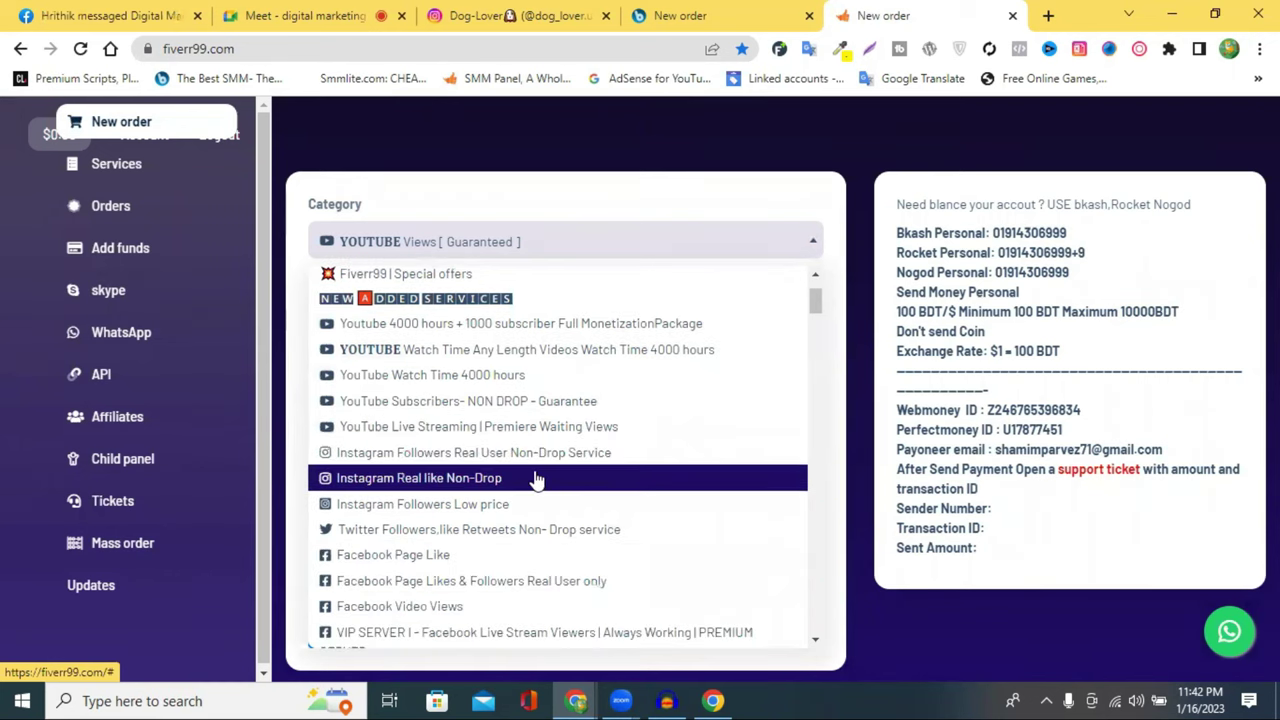
{"action": "scroll", "coordinate": [455, 440], "scroll_direction": "down", "scroll_amount": 1}
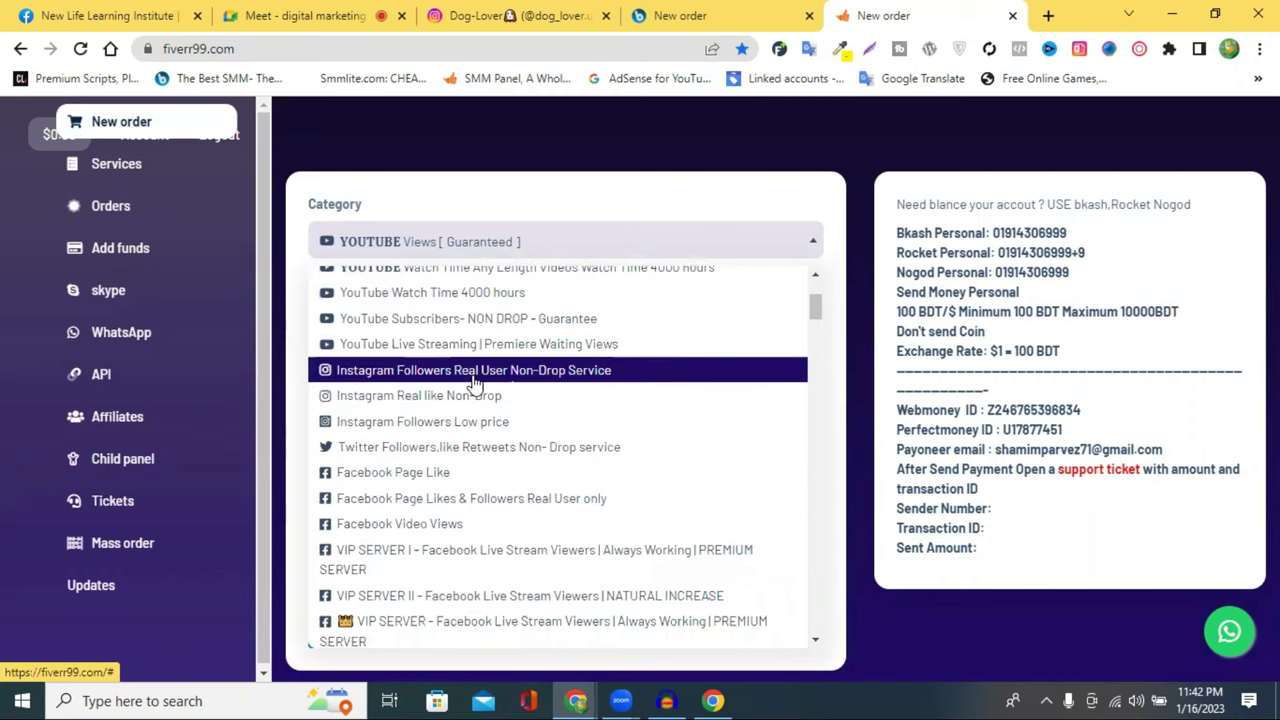
{"action": "scroll", "coordinate": [487, 390], "scroll_direction": "down", "scroll_amount": 2}
{"action": "scroll", "coordinate": [487, 388], "scroll_direction": "down", "scroll_amount": 2}
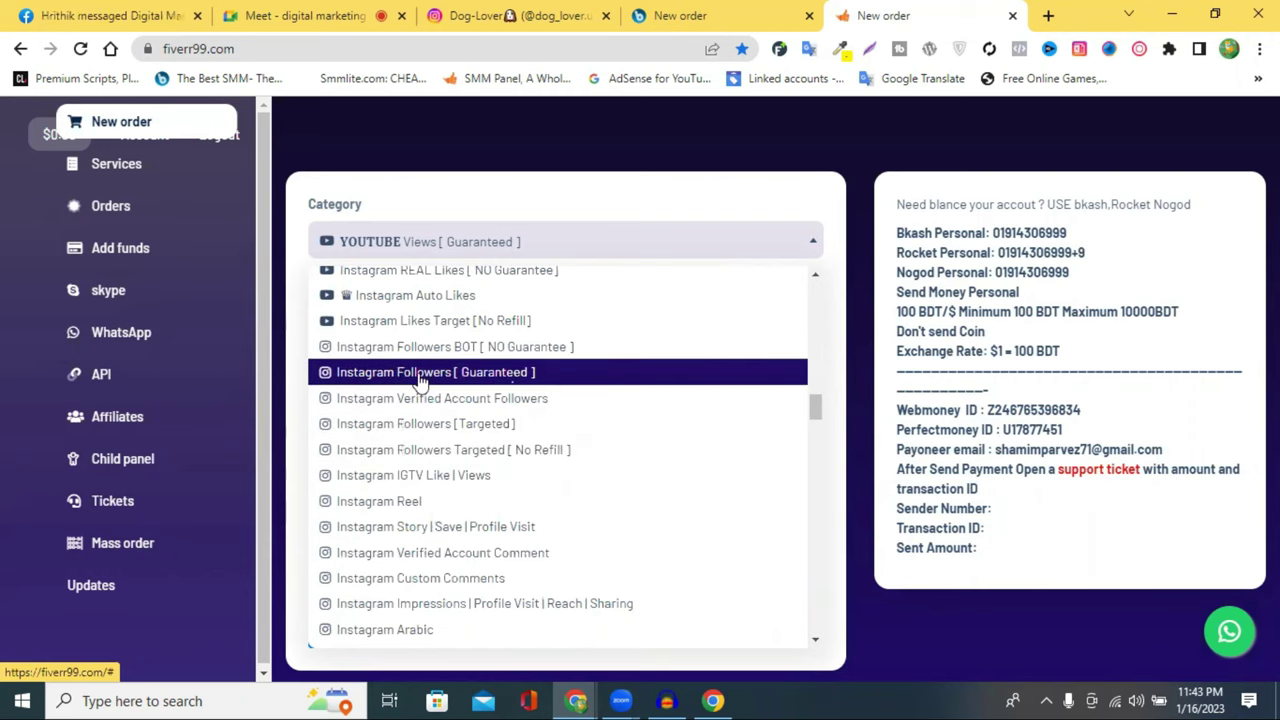
{"action": "left_click", "coordinate": [480, 382]}
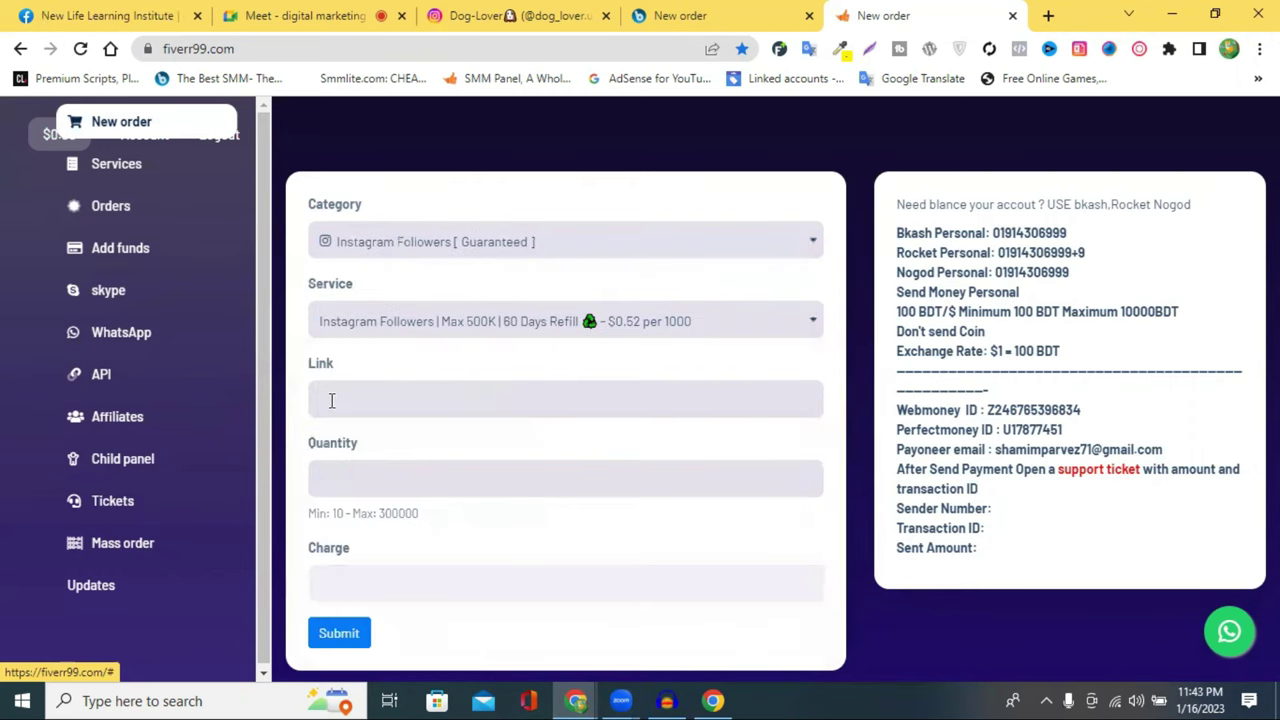
{"action": "left_click", "coordinate": [365, 402]}
{"action": "right_click", "coordinate": [365, 402]}
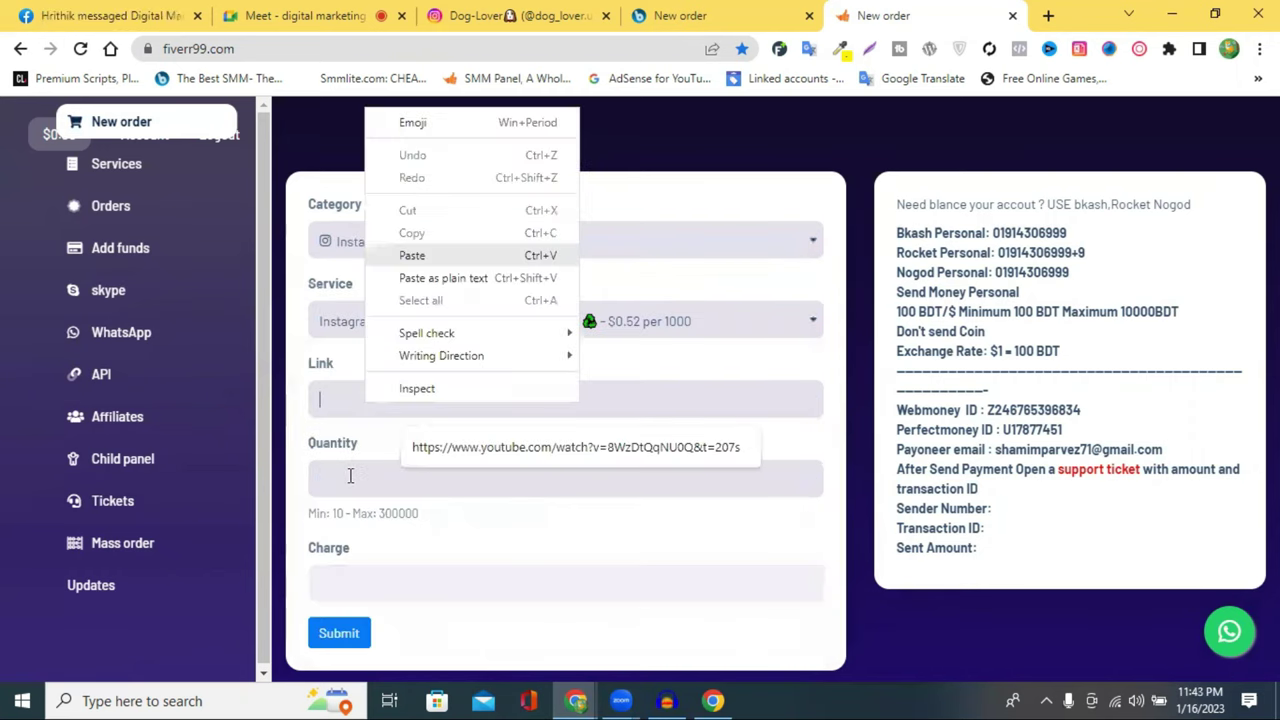
{"action": "key", "text": "Return"}
{"action": "left_click", "coordinate": [350, 476]}
{"action": "type", "text": "1"}
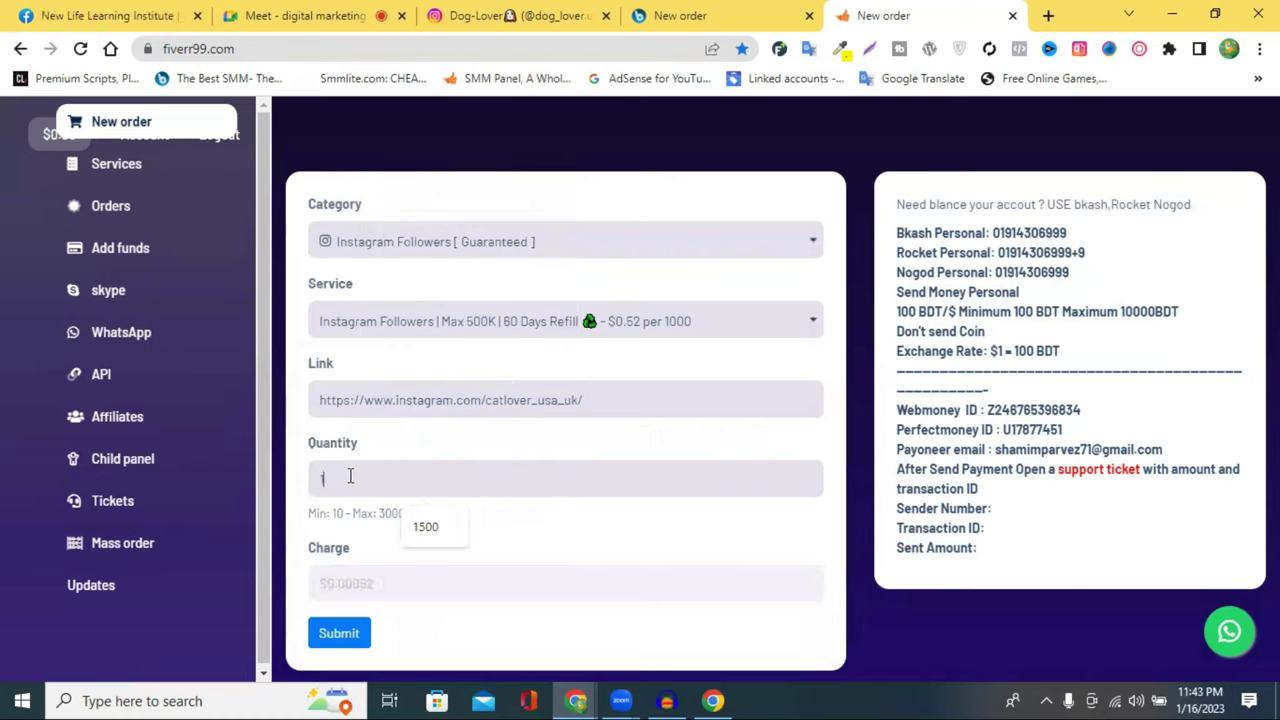
{"action": "type", "text": "000"}
{"action": "double_click", "coordinate": [338, 583]}
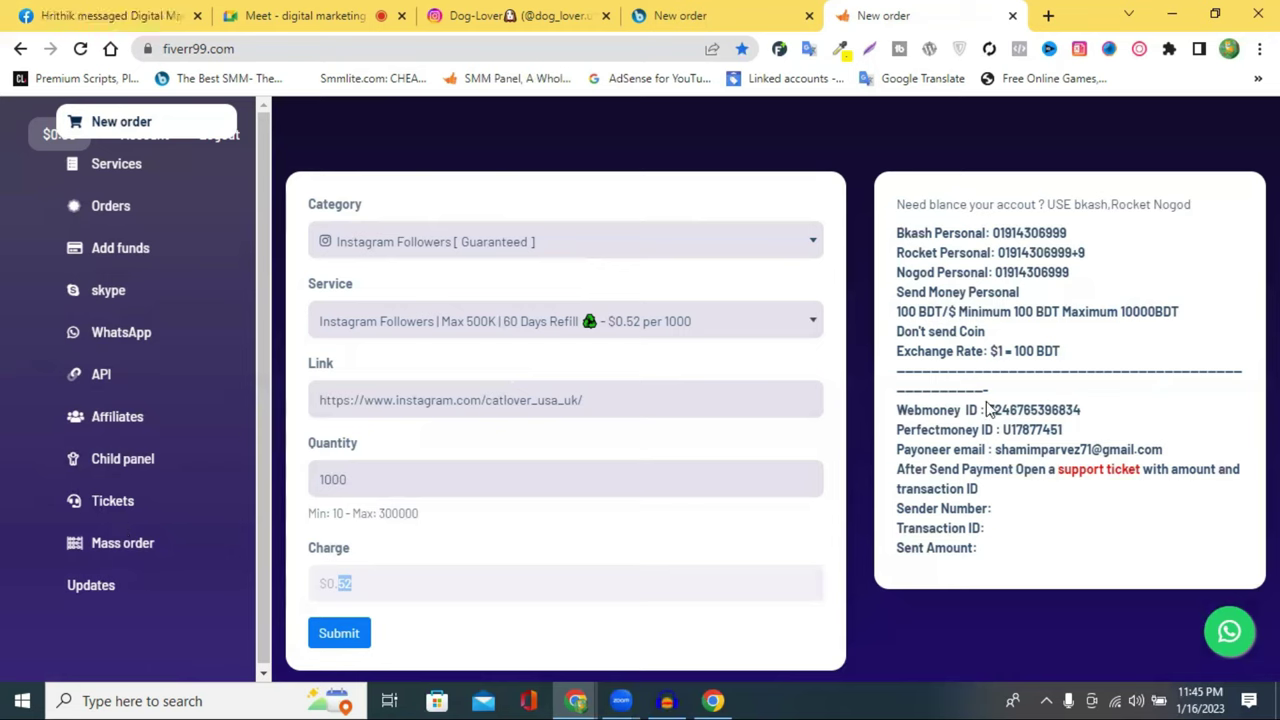
- Review the payment instructions beside the order form, including the mobile payment accounts, amount limits and exchange rate, and check the site address
{"action": "left_click_drag", "start_coordinate": [937, 311], "coordinate": [1197, 317]}
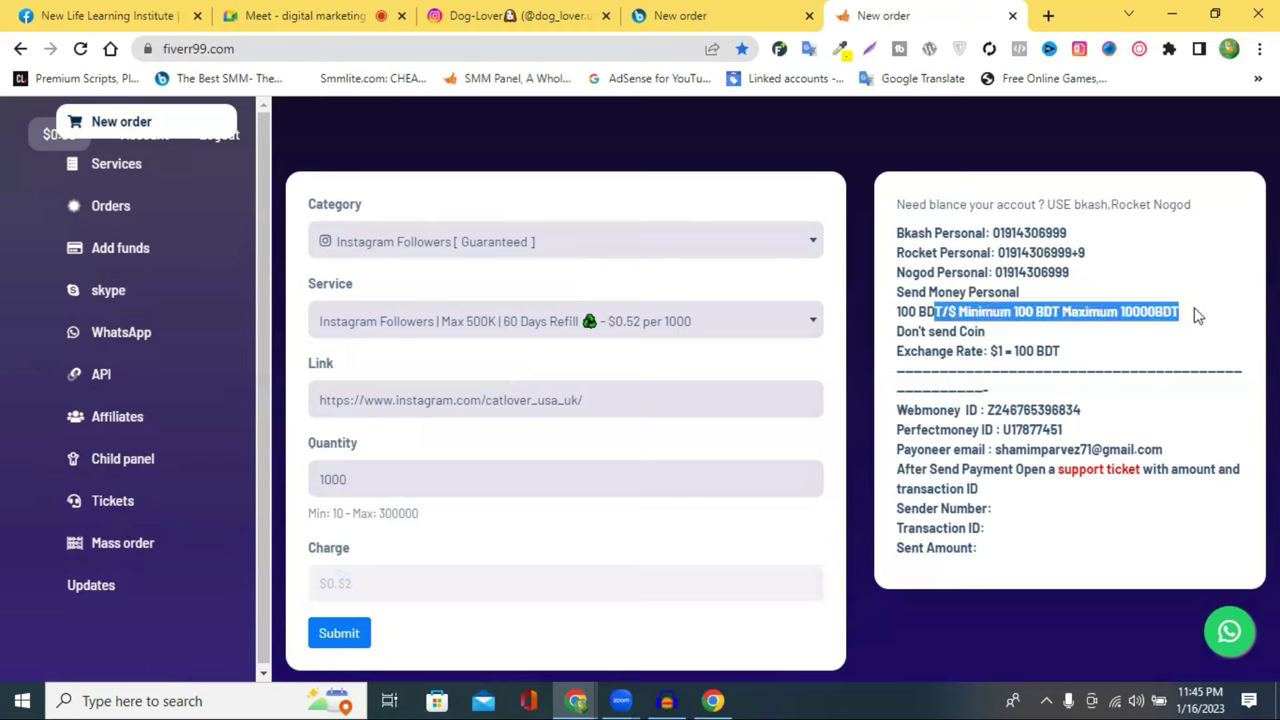
{"action": "left_click_drag", "start_coordinate": [1070, 351], "coordinate": [895, 248]}
{"action": "left_click", "coordinate": [890, 236]}
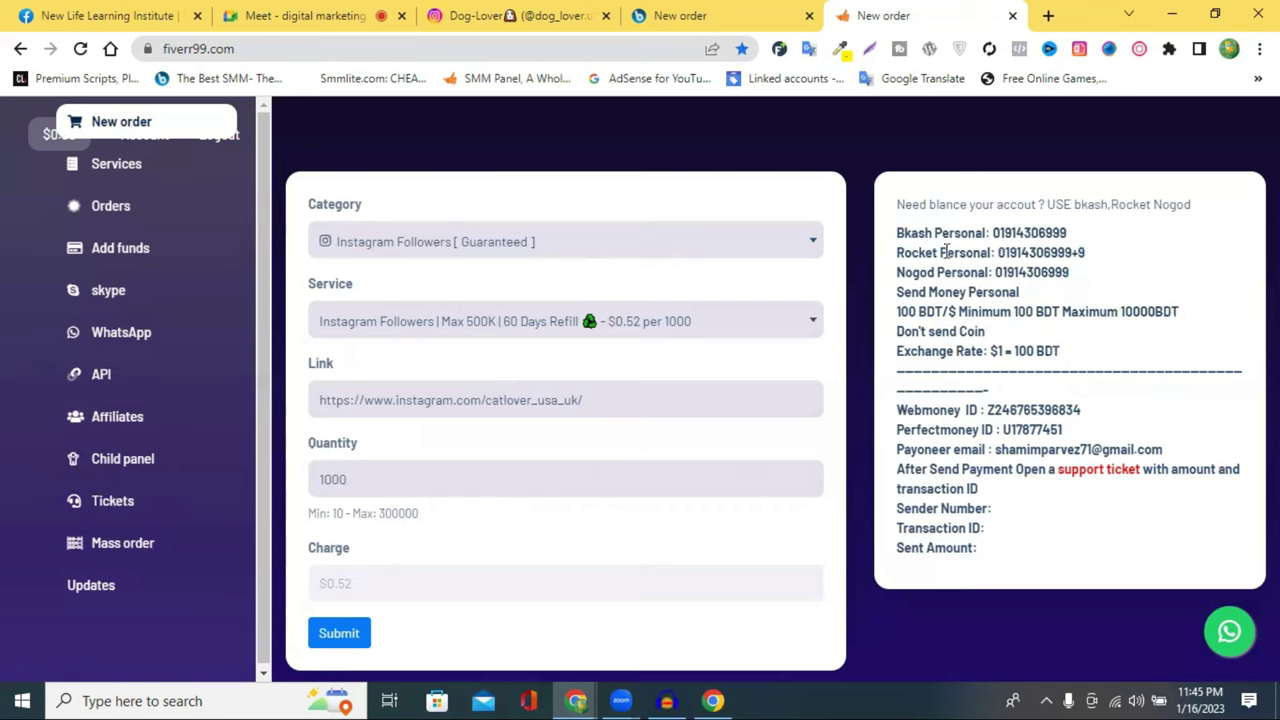
{"action": "left_click_drag", "start_coordinate": [894, 232], "coordinate": [1226, 358]}
{"action": "left_click", "coordinate": [1100, 347]}
{"action": "left_click_drag", "start_coordinate": [1060, 338], "coordinate": [932, 232]}
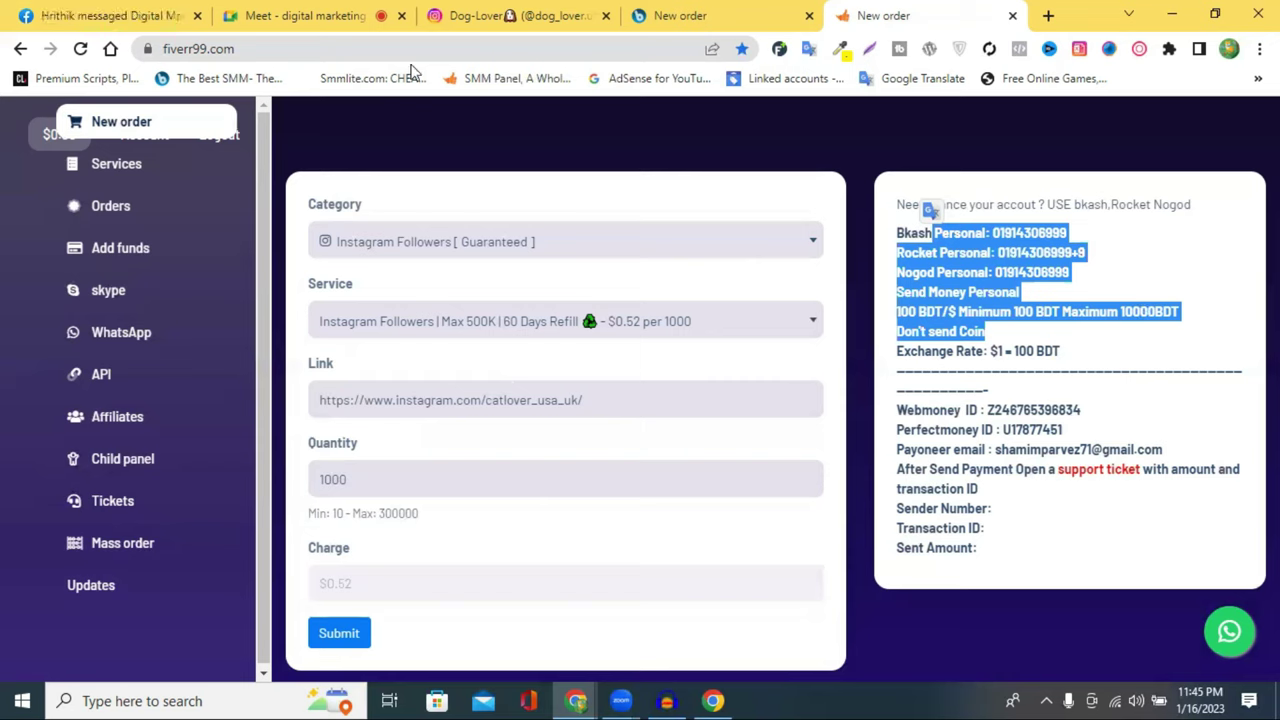
{"action": "left_click", "coordinate": [258, 46]}
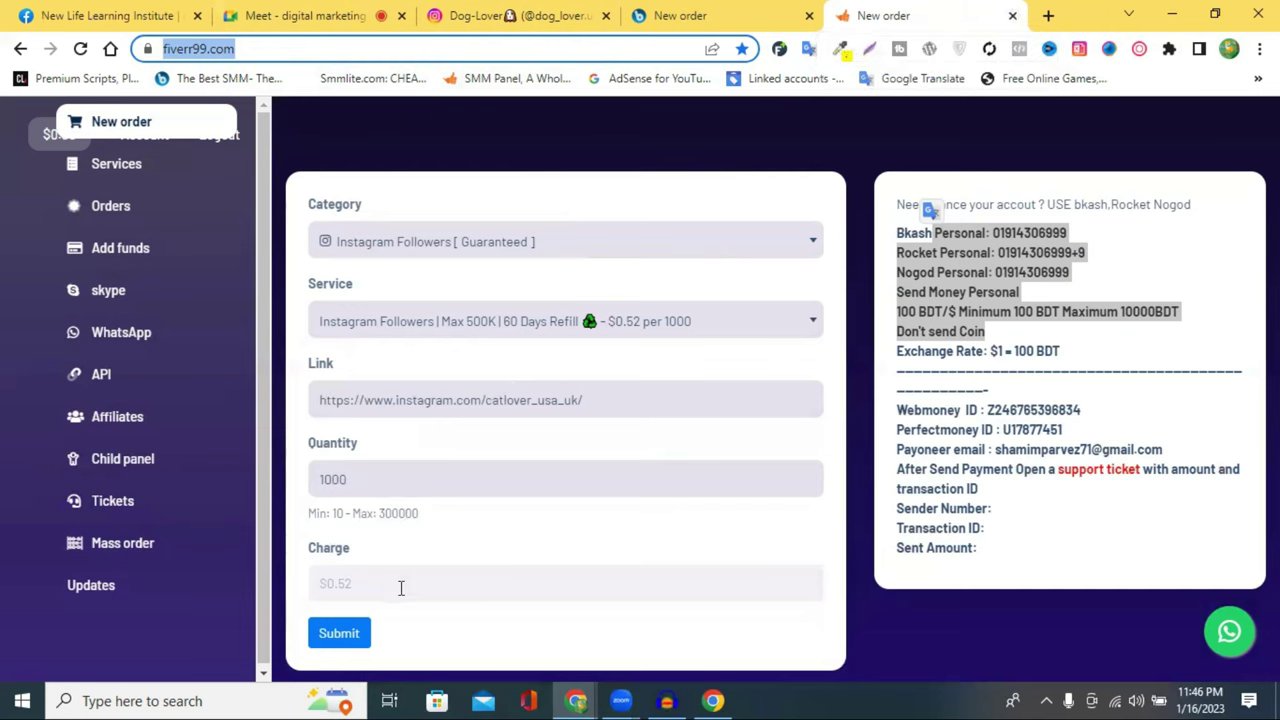
- Compare the follower order's service terms and charge between the best-smm.com and fiverr99.com order forms
{"action": "left_click", "coordinate": [680, 15]}
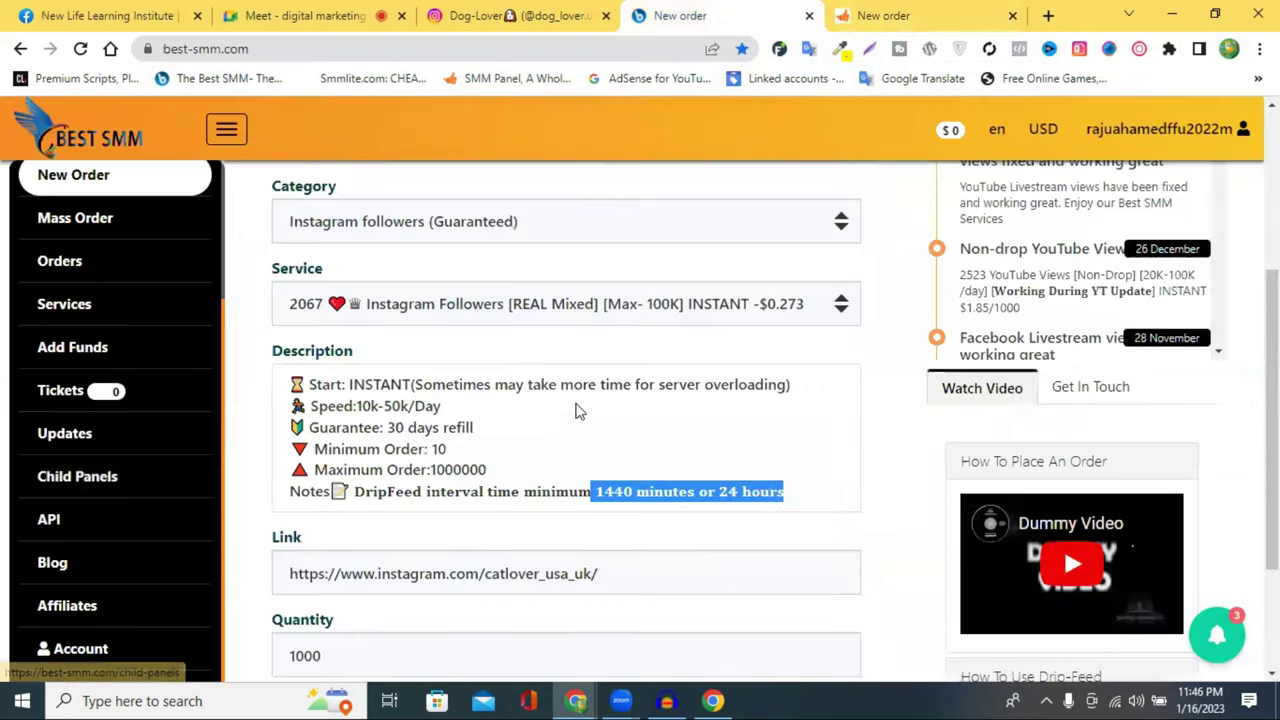
{"action": "left_click", "coordinate": [940, 15]}
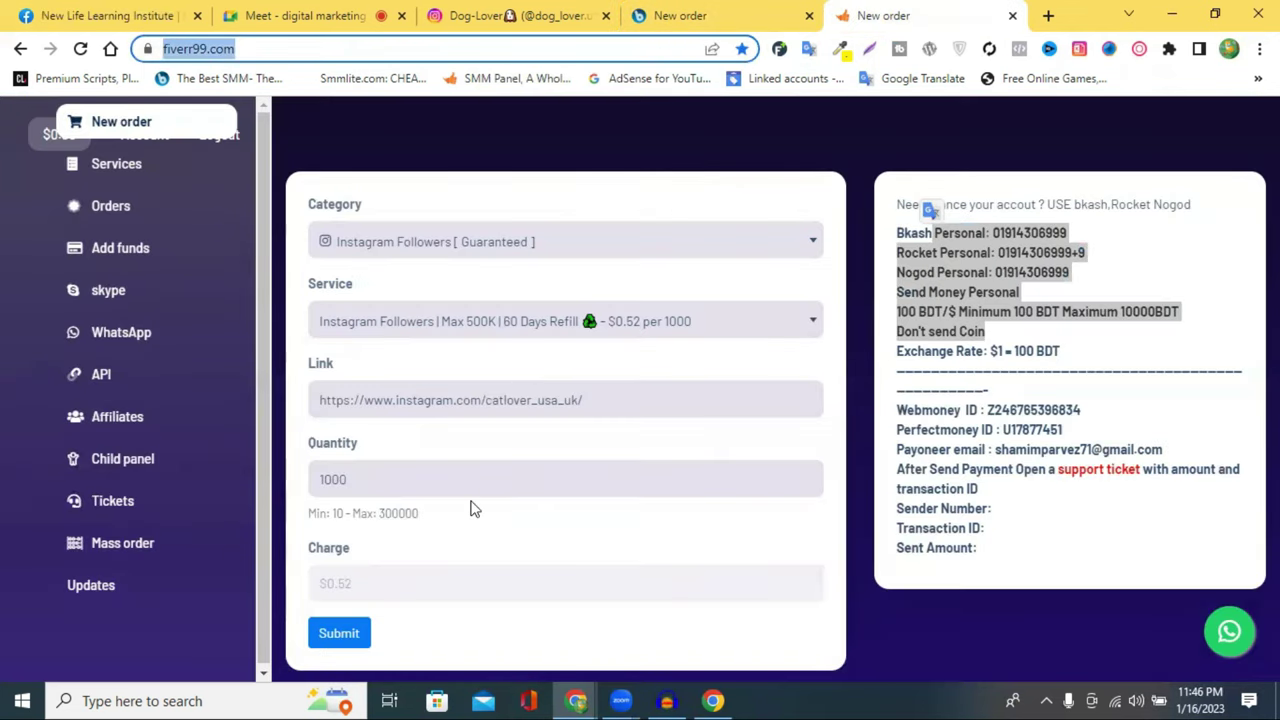
{"action": "left_click", "coordinate": [678, 13]}
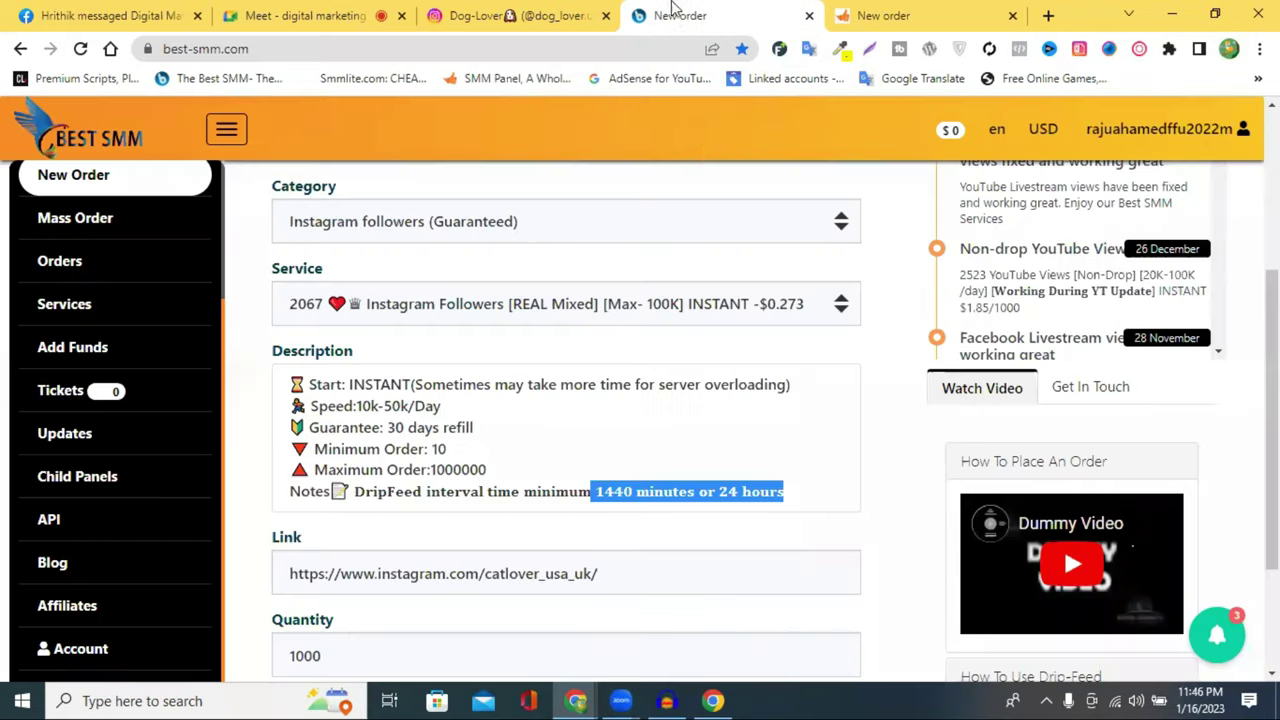
{"action": "scroll", "coordinate": [665, 391], "scroll_direction": "down", "scroll_amount": 2}
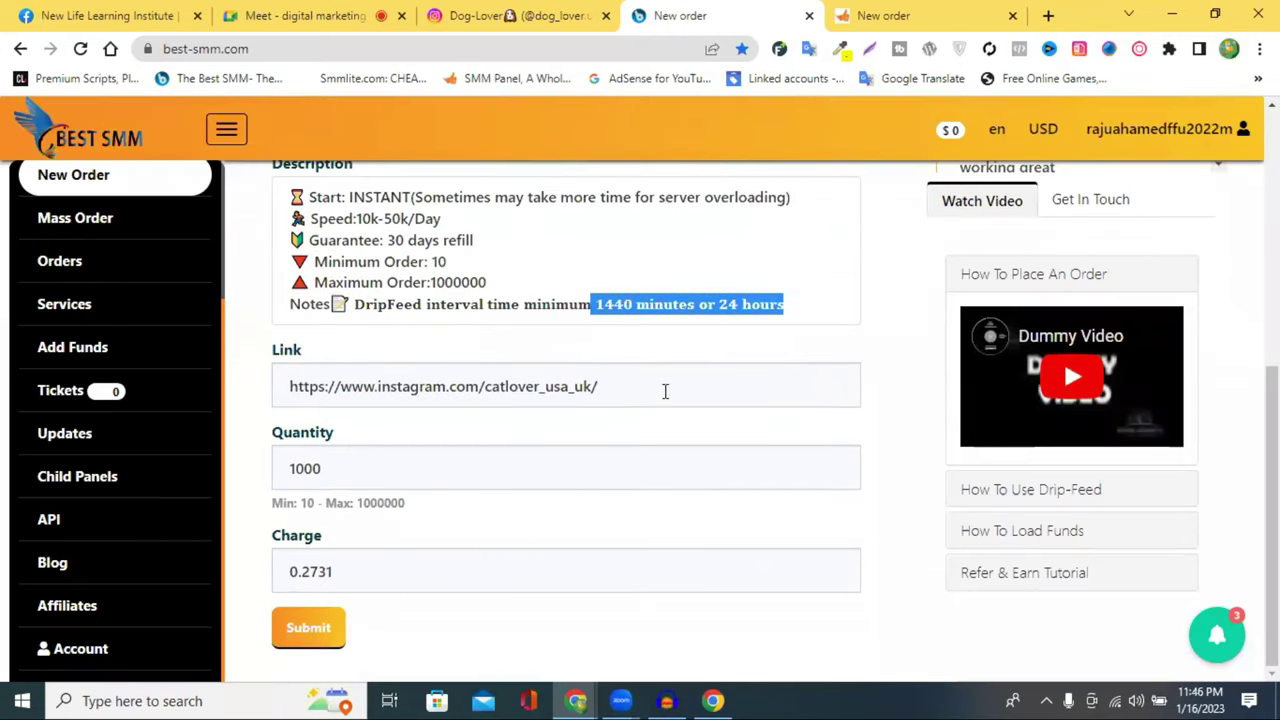
{"action": "scroll", "coordinate": [665, 391], "scroll_direction": "up", "scroll_amount": 1}
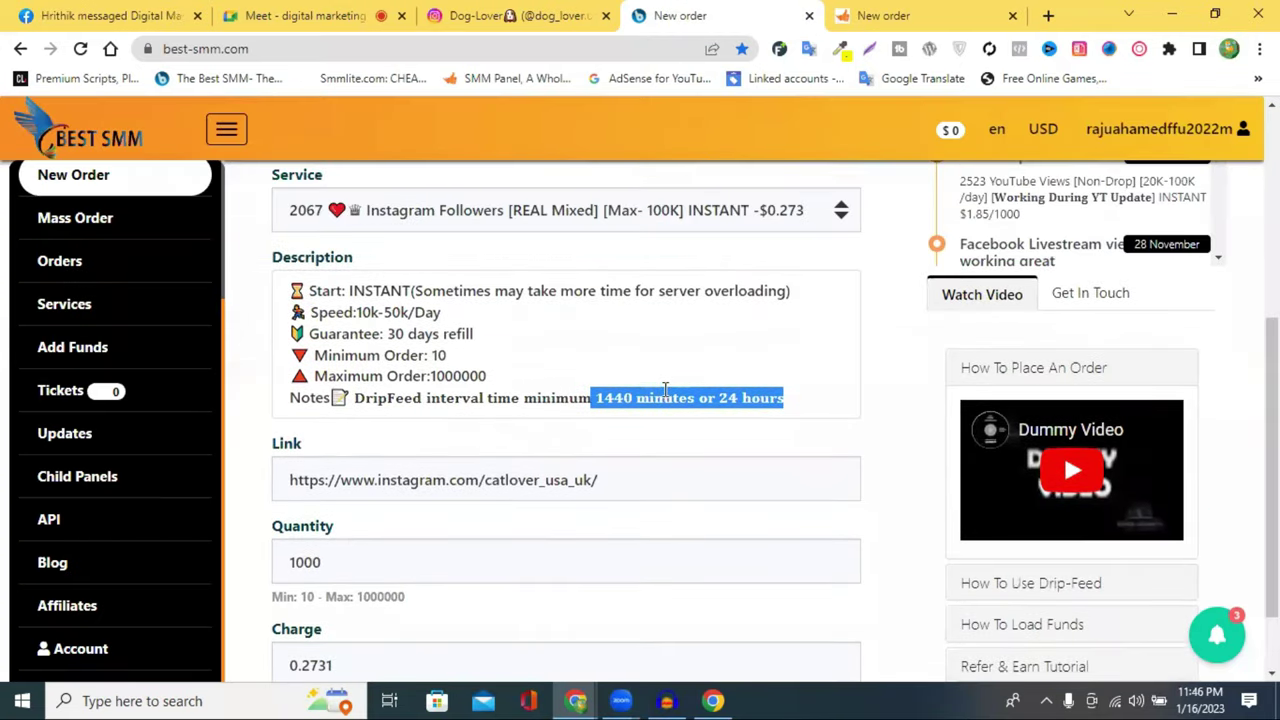
{"action": "left_click", "coordinate": [933, 12]}
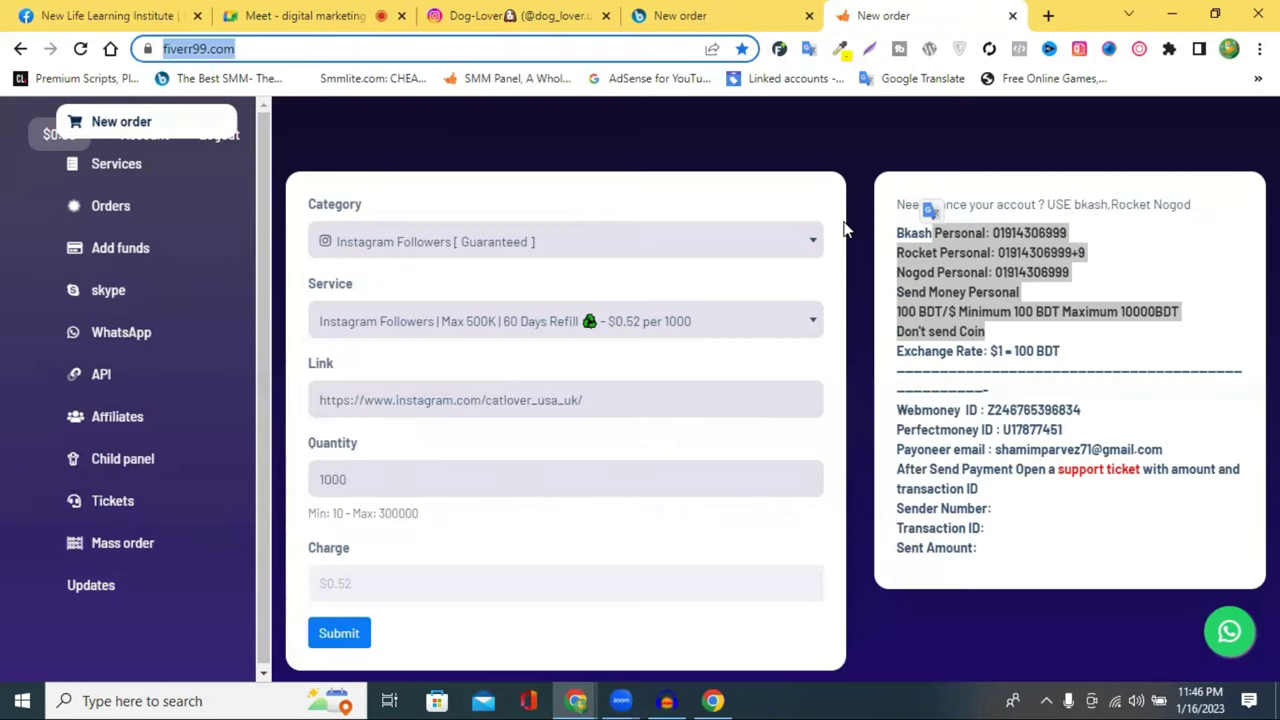
- Close the fiverr99.com and best-smm.com order pages and look over the dog_lover.uk Instagram profile
{"action": "left_click", "coordinate": [1010, 16]}
{"action": "left_click", "coordinate": [887, 17]}
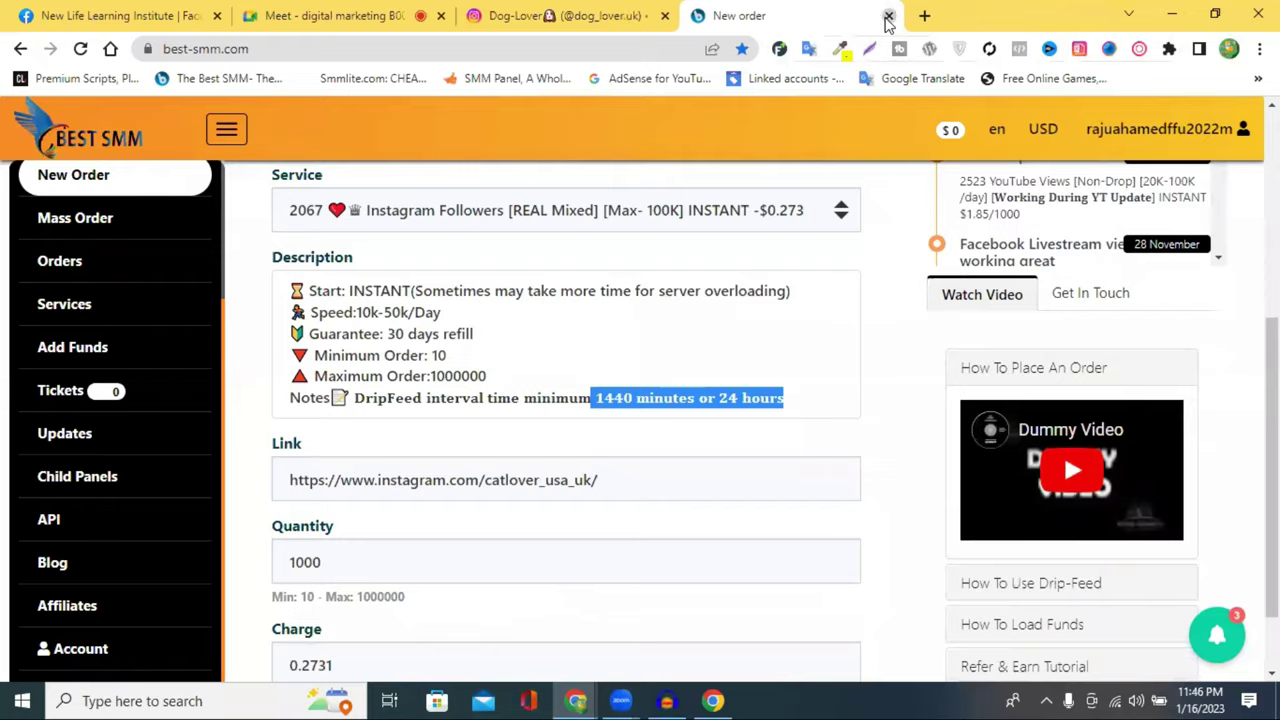
{"action": "scroll", "coordinate": [1020, 258], "scroll_direction": "down", "scroll_amount": 3}
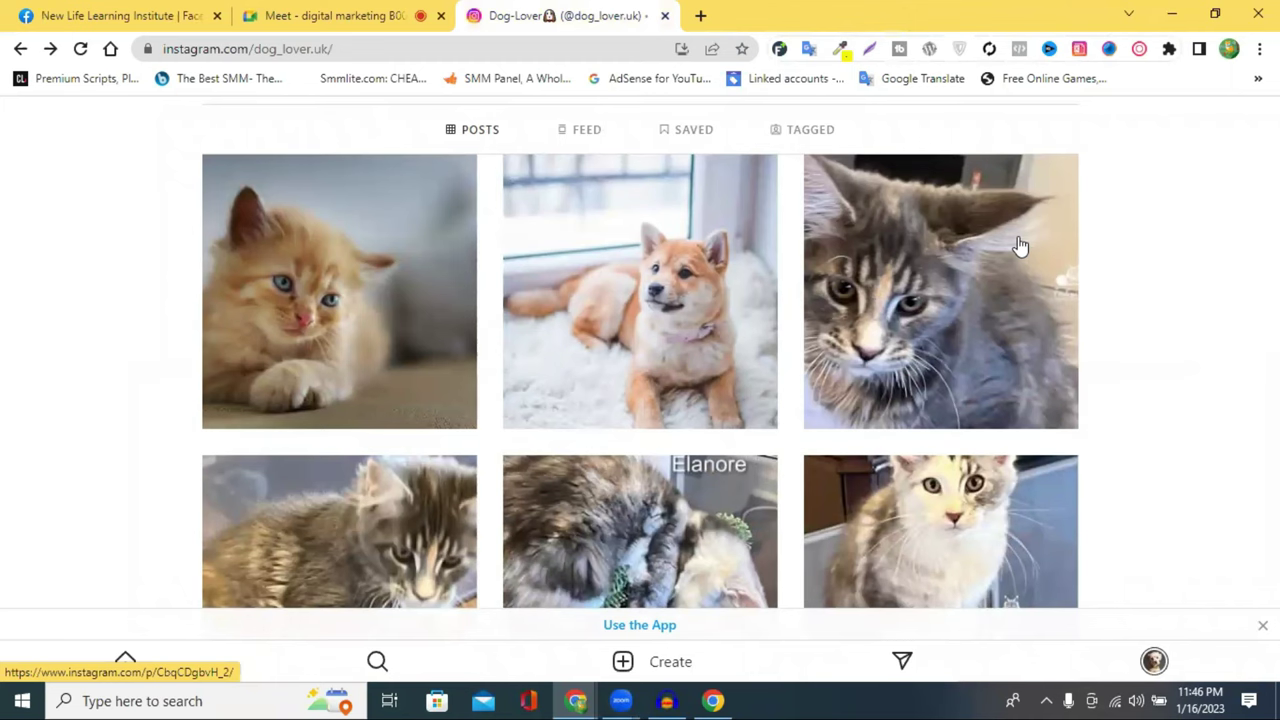
{"action": "scroll", "coordinate": [1020, 250], "scroll_direction": "up", "scroll_amount": 3}
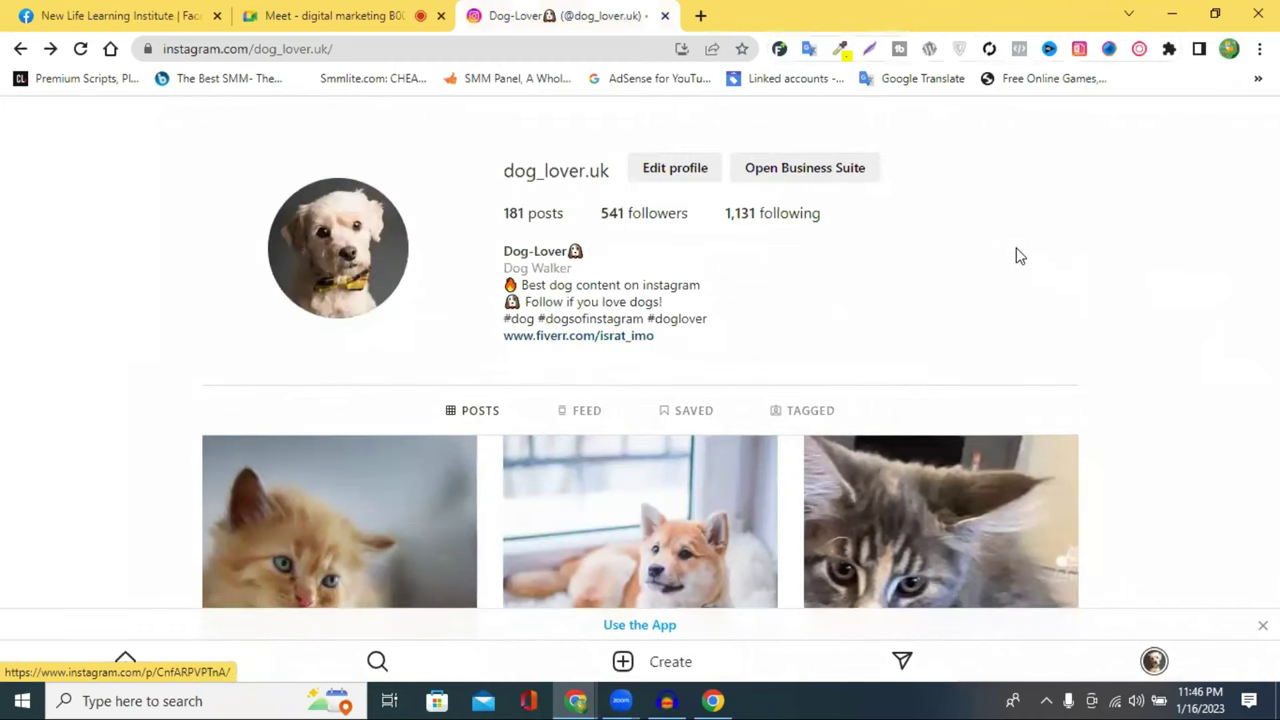